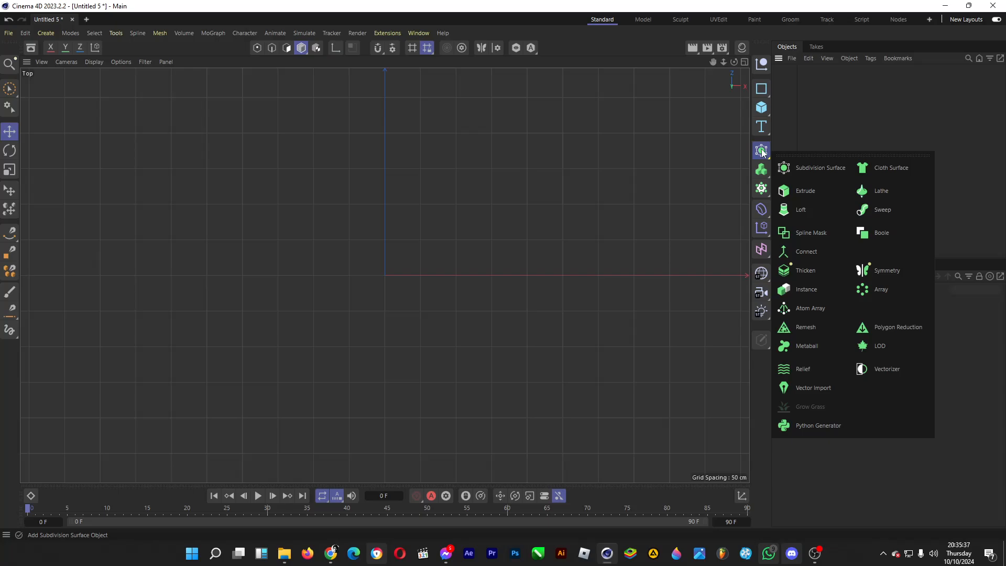
Step: Add a Lathe generator and draw the axis-side edge of a goblet half-profile, rim to foot, with the Bezier Spline Pen in the Right view
left_click(887, 193)
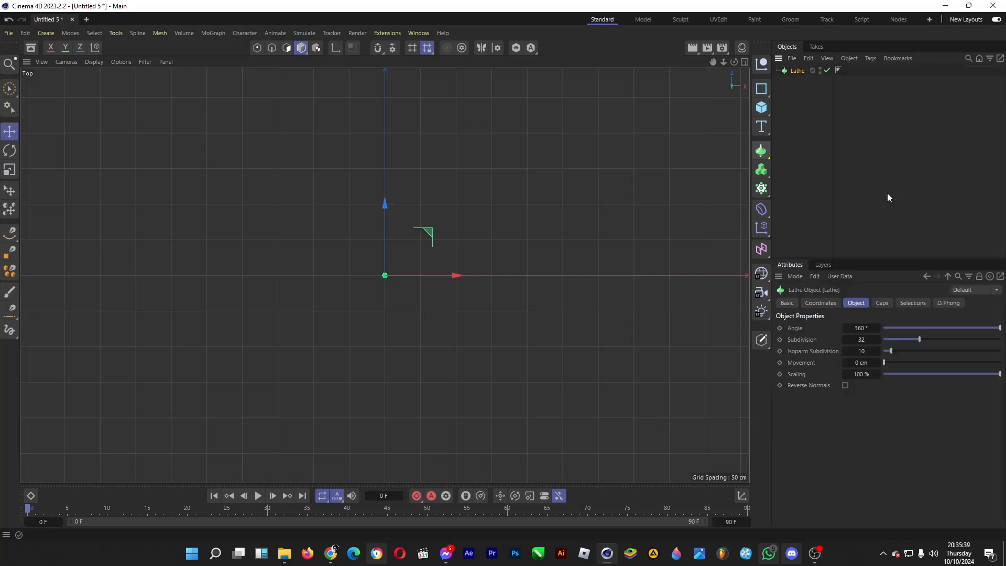
left_click(743, 61)
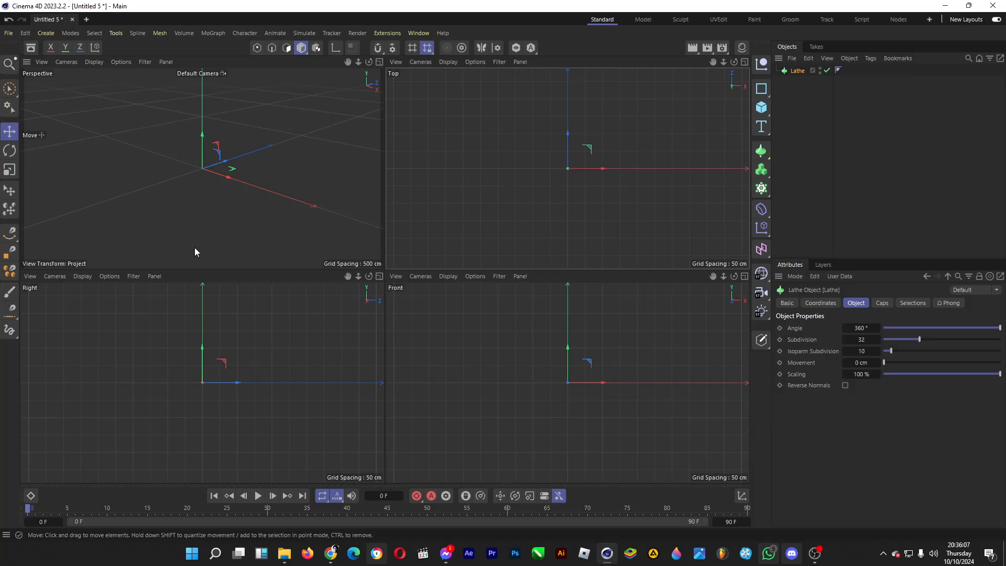
left_click(10, 233)
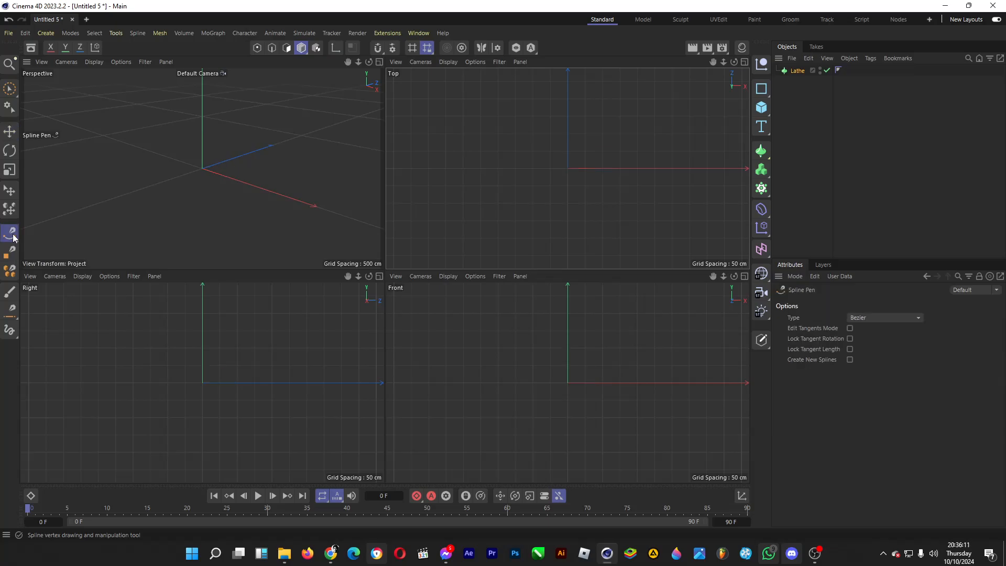
left_click(379, 276)
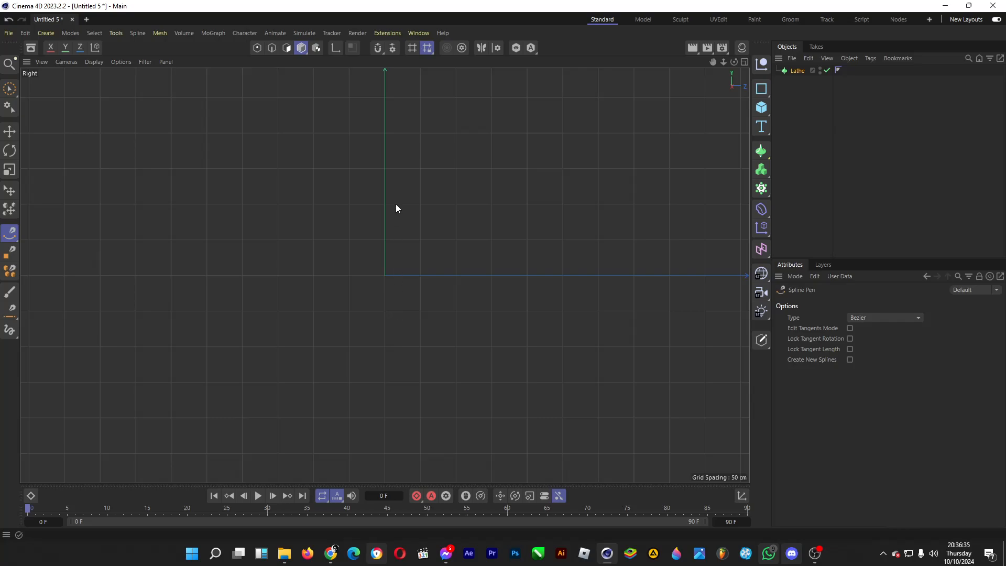
left_click(456, 91)
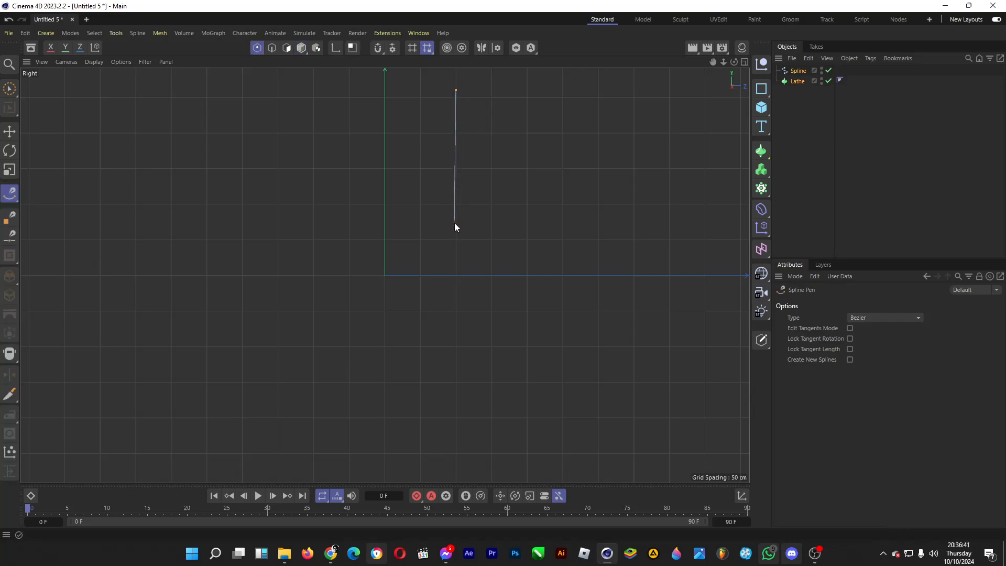
left_click_drag(452, 230, 448, 257)
left_click_drag(394, 354, 391, 391)
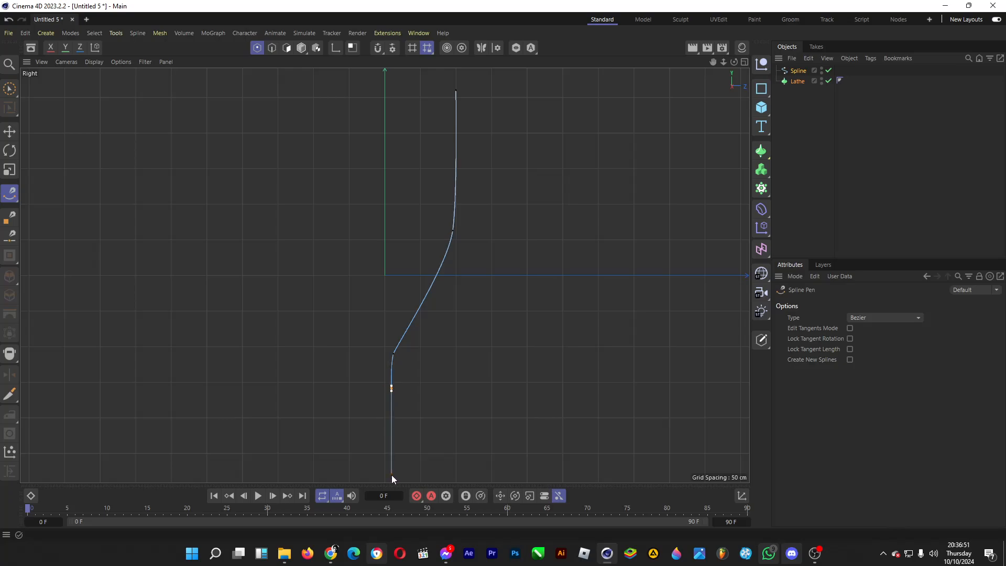
left_click(391, 476)
scroll(390, 447, "down", 4)
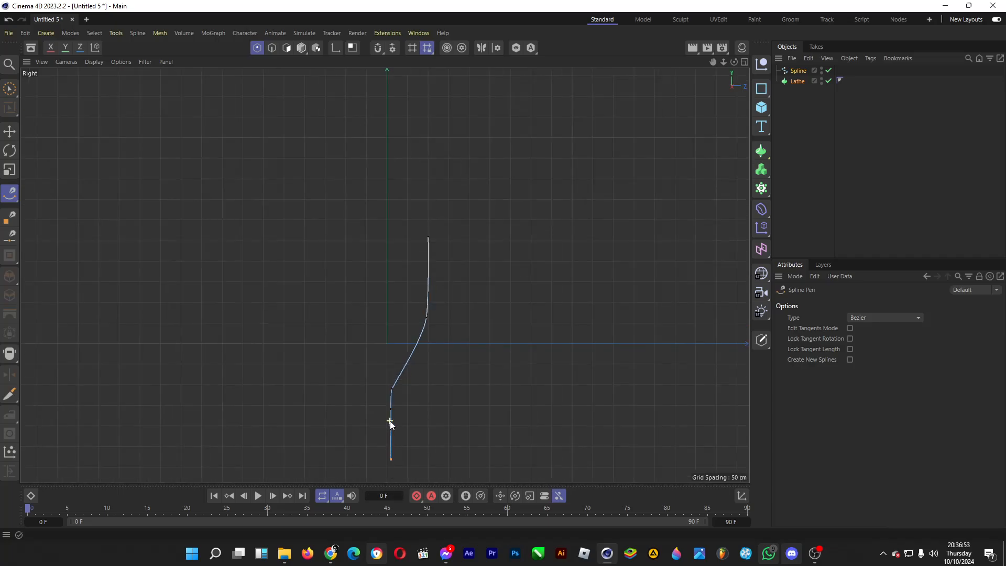
scroll(392, 481, "up", 6)
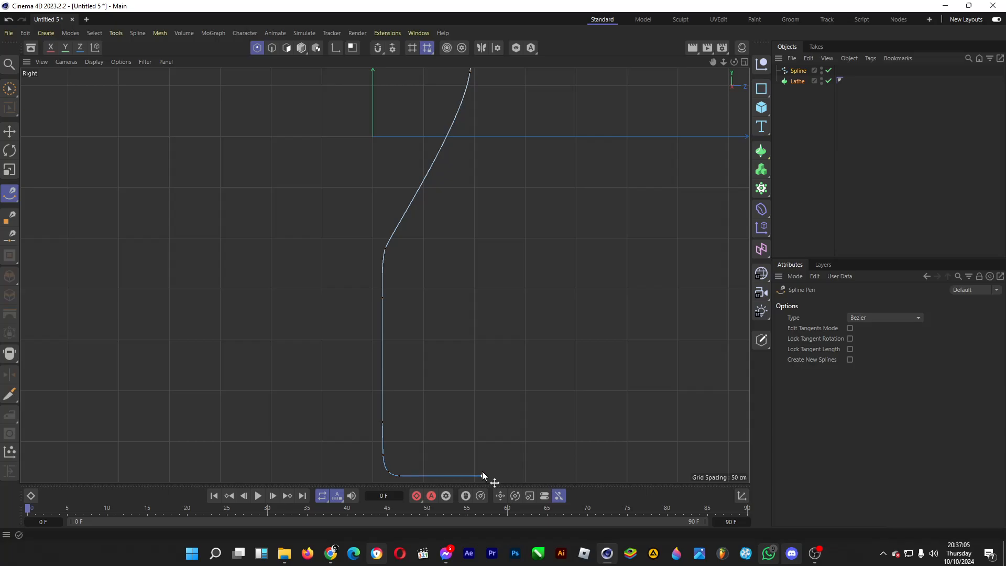
Step: Draw the second edge of the goblet profile from the foot back up to the rim, parallel to the first, and close the spline
left_click(482, 470)
left_click(388, 297)
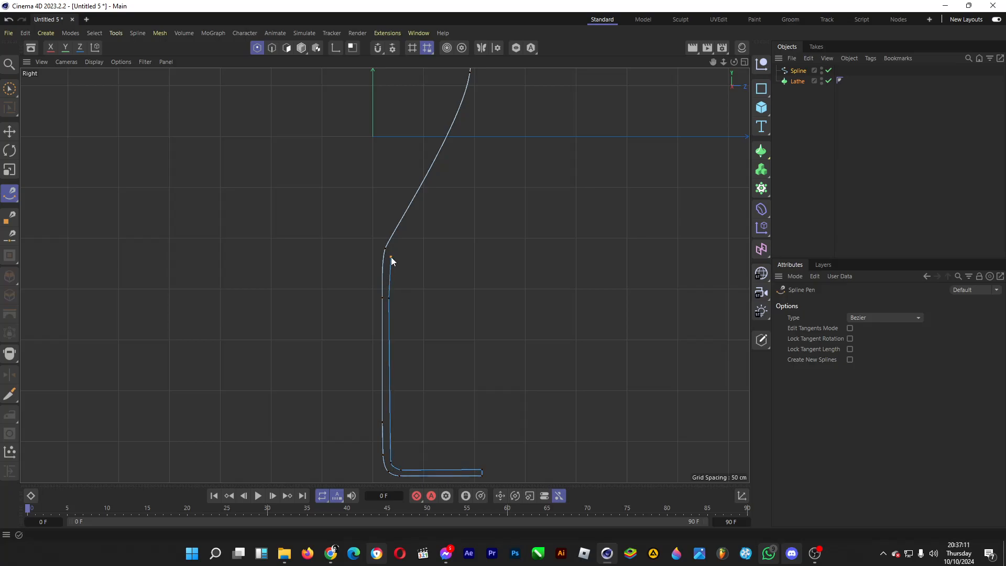
scroll(393, 251, "down", 3)
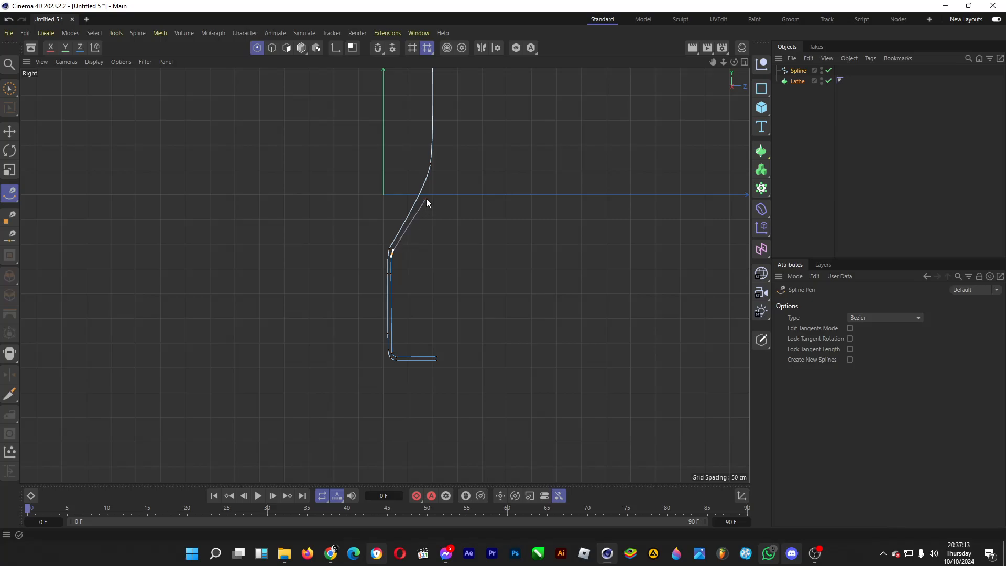
left_click(424, 197)
scroll(445, 105, "down", 2)
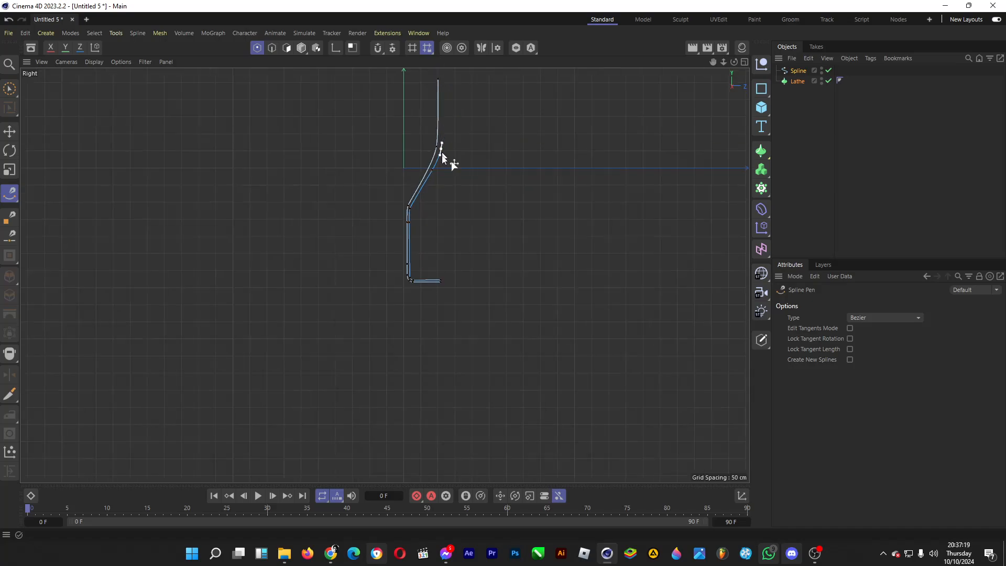
scroll(438, 91, "up", 4)
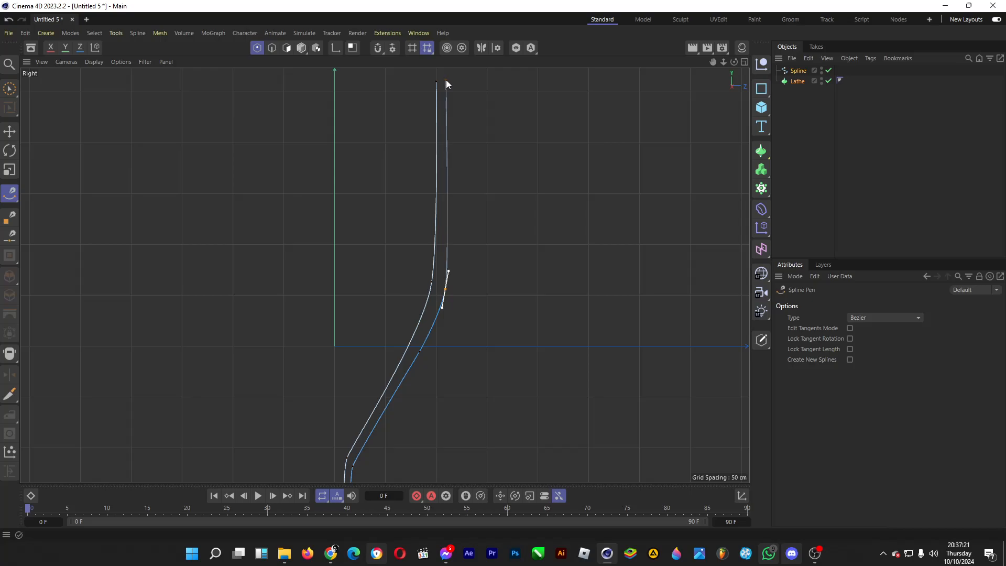
left_click(448, 82)
Step: Move the two bowl-curve points on the profile's outer edge so the wall has an even thickness
left_click(9, 88)
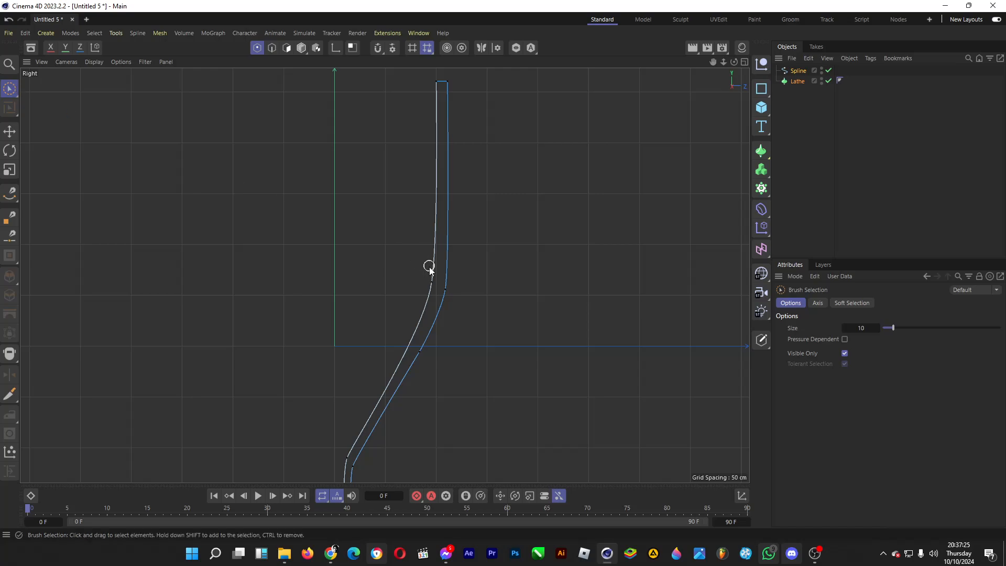
left_click(431, 282)
left_click_drag(449, 289, 477, 290)
left_click_drag(444, 252, 443, 244)
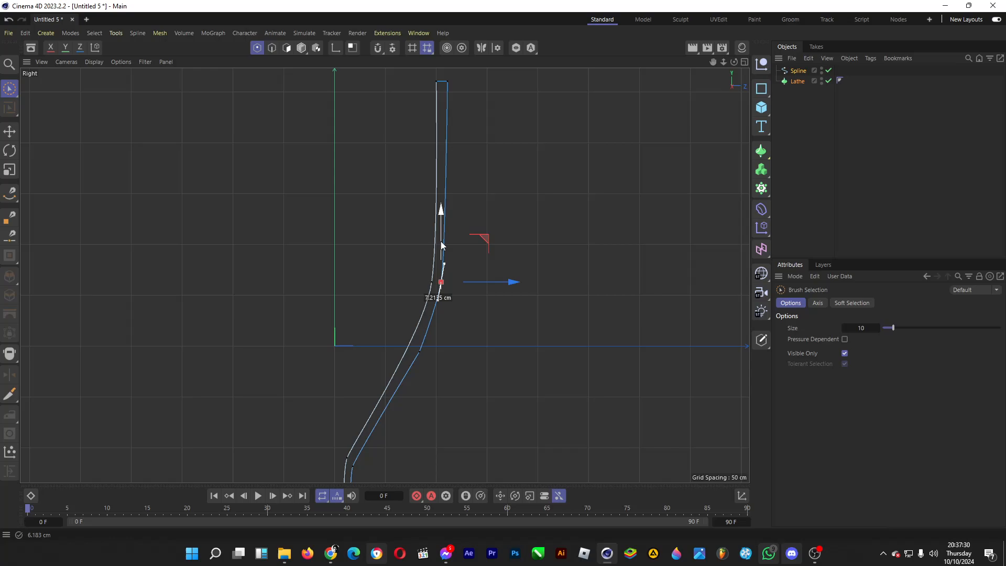
left_click_drag(490, 284, 492, 284)
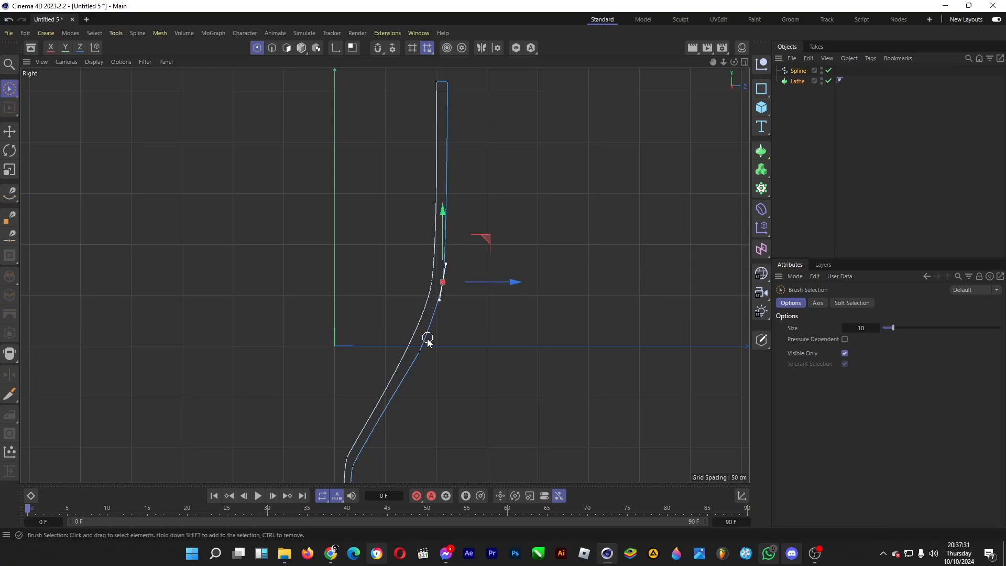
left_click(423, 348)
left_click(418, 351)
mouse_move(460, 347)
left_mouse_down()
mouse_move(478, 352)
mouse_move(468, 359)
mouse_move(478, 352)
left_mouse_up()
scroll(411, 136, "down", 3)
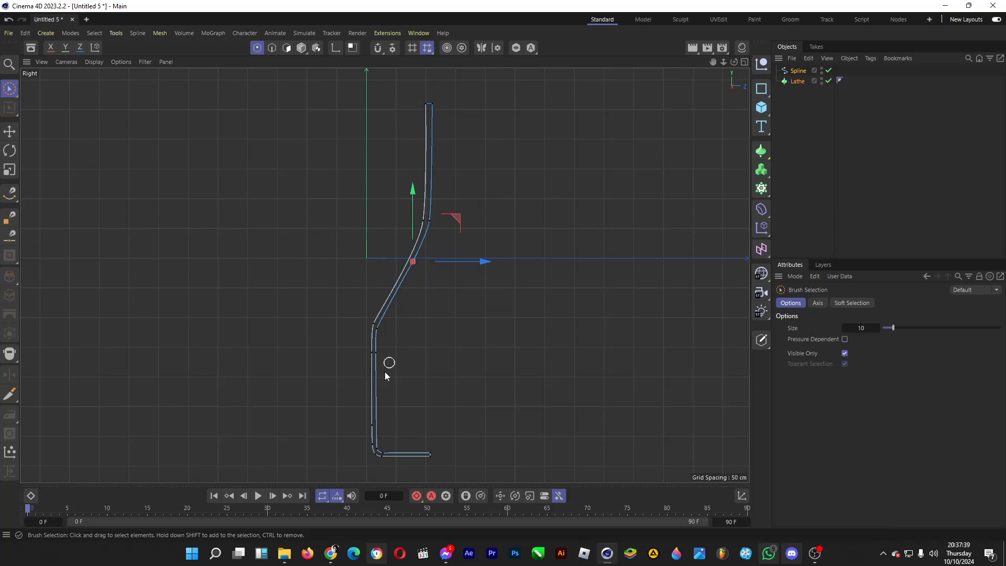
Step: Make the Spline a child of the Lathe to revolve the profile into a goblet
left_click(744, 62)
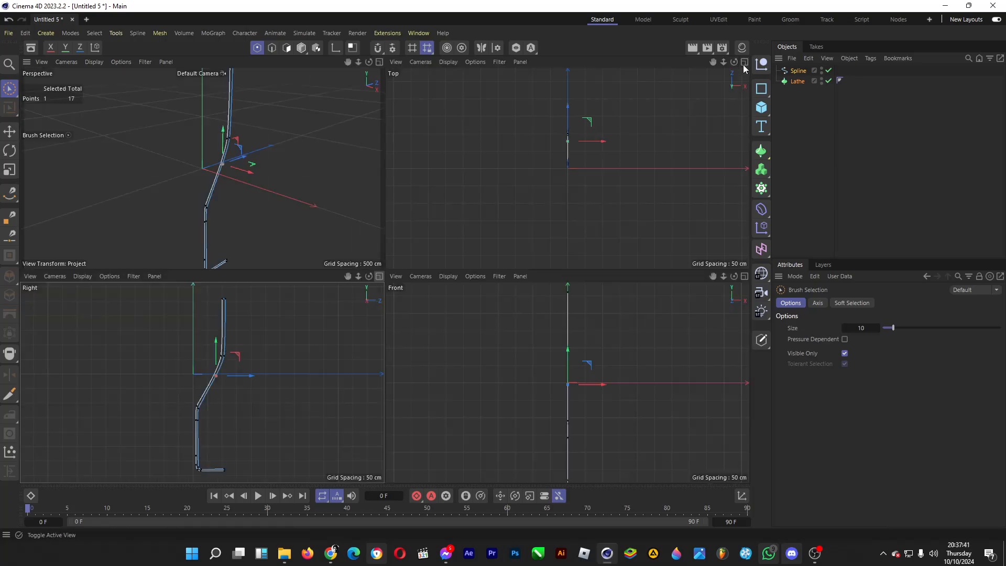
scroll(204, 173, "down", 2)
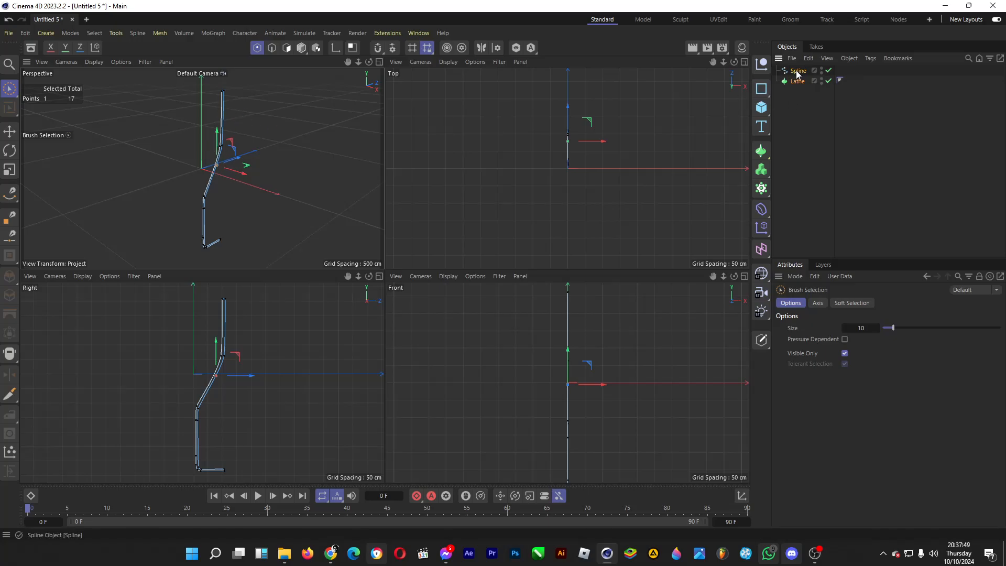
left_click_drag(794, 75, 798, 90)
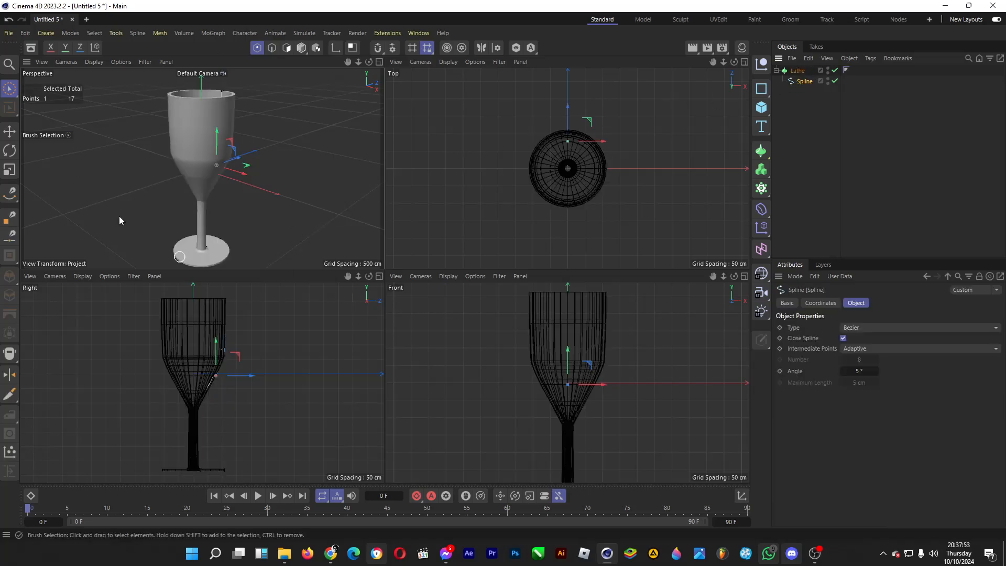
Step: Create a material with Transparency enabled and the Glass refraction preset, and apply it to the Lathe
left_click(741, 47)
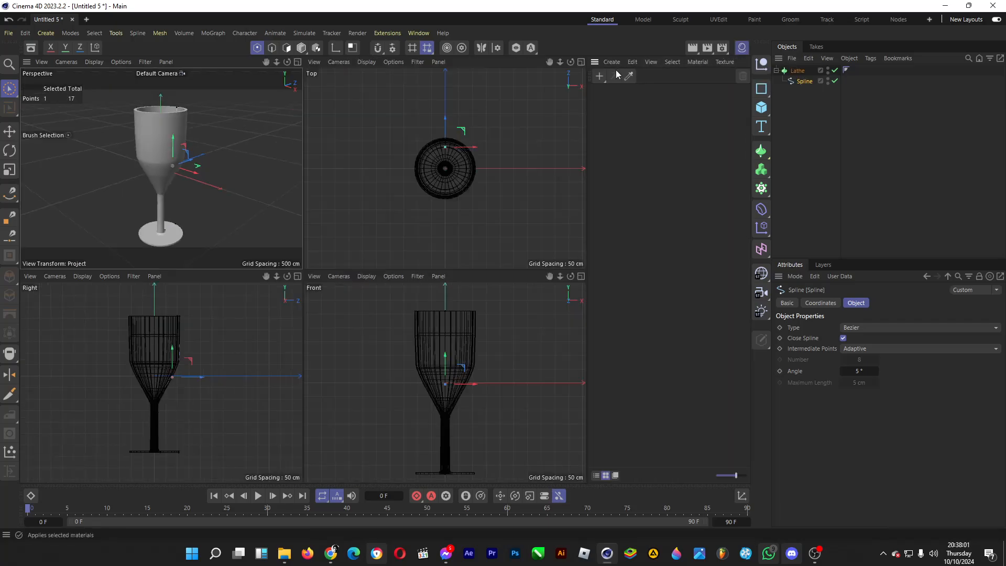
left_click(599, 76)
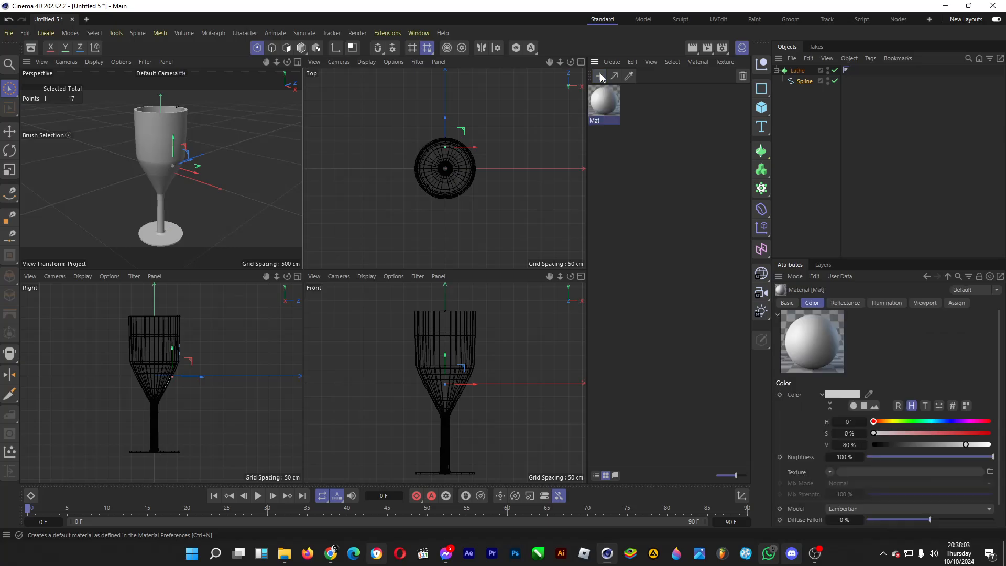
double_click(607, 105)
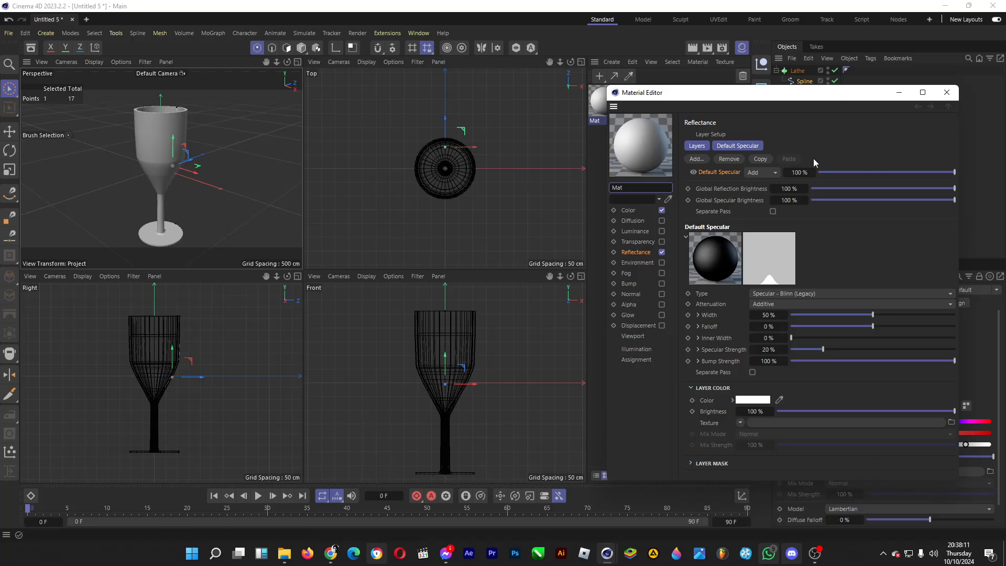
left_click(661, 241)
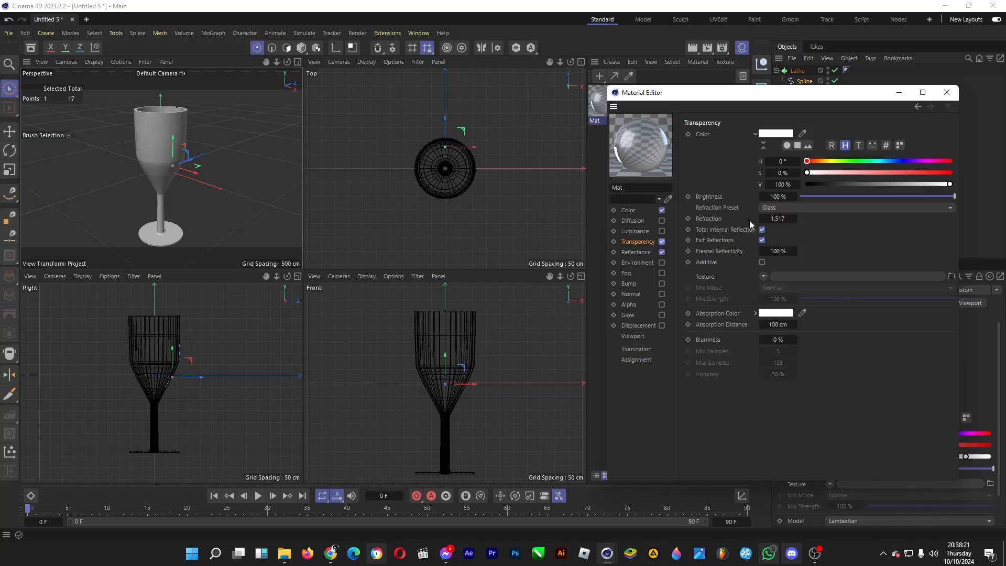
left_click(946, 92)
left_click_drag(681, 90, 801, 73)
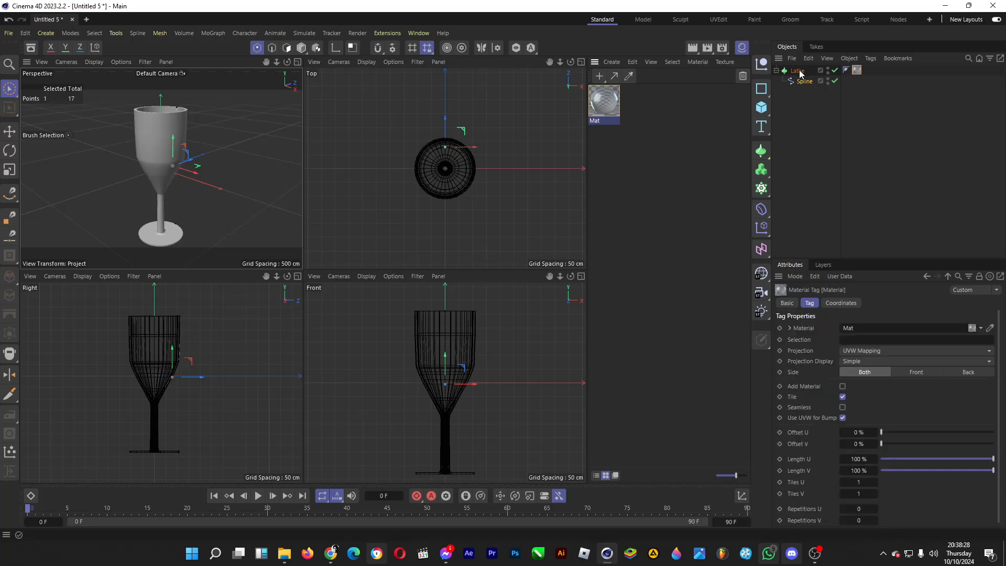
Step: Render the glass goblet in the enlarged Perspective view
left_click(297, 63)
left_click(742, 48)
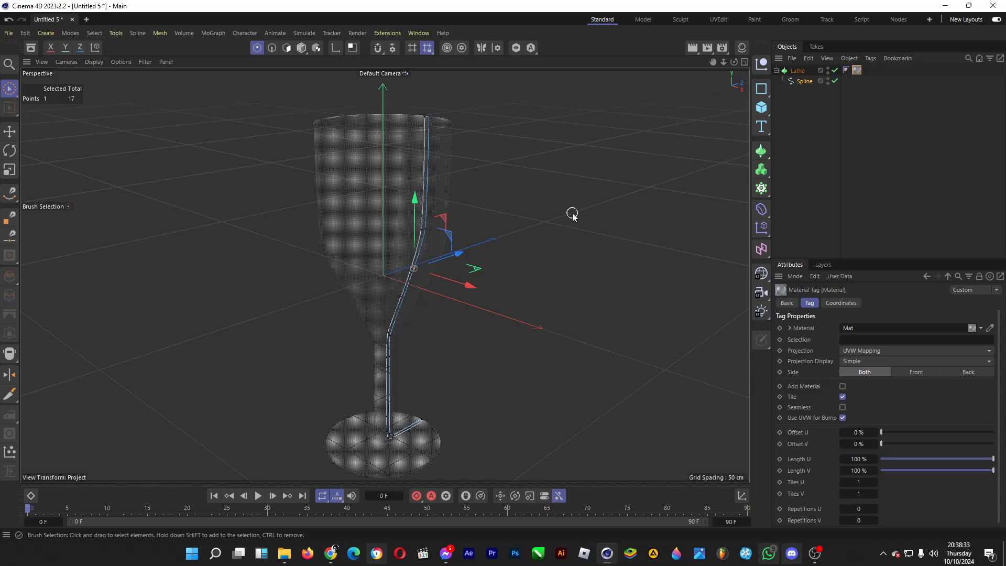
key("ctrl+r")
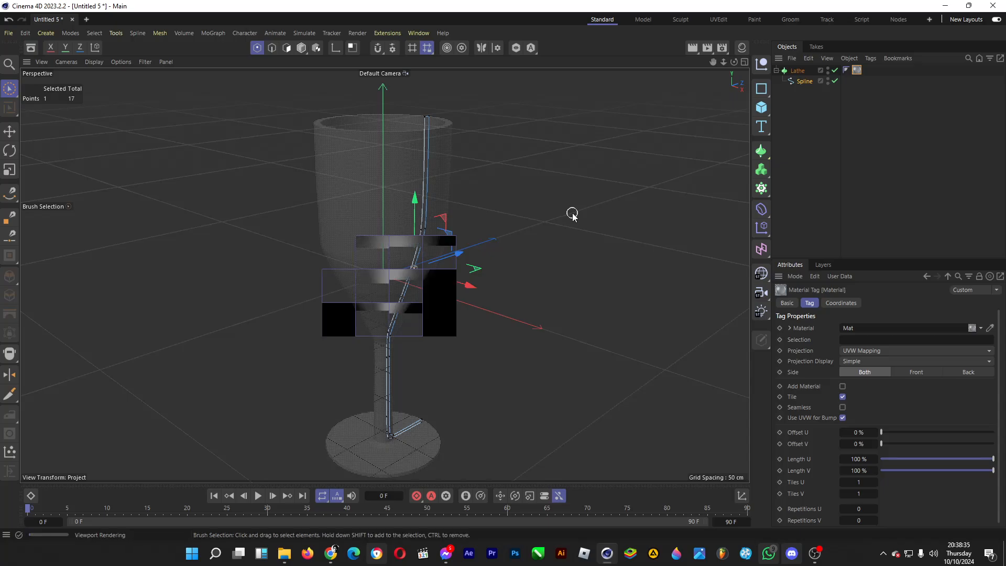